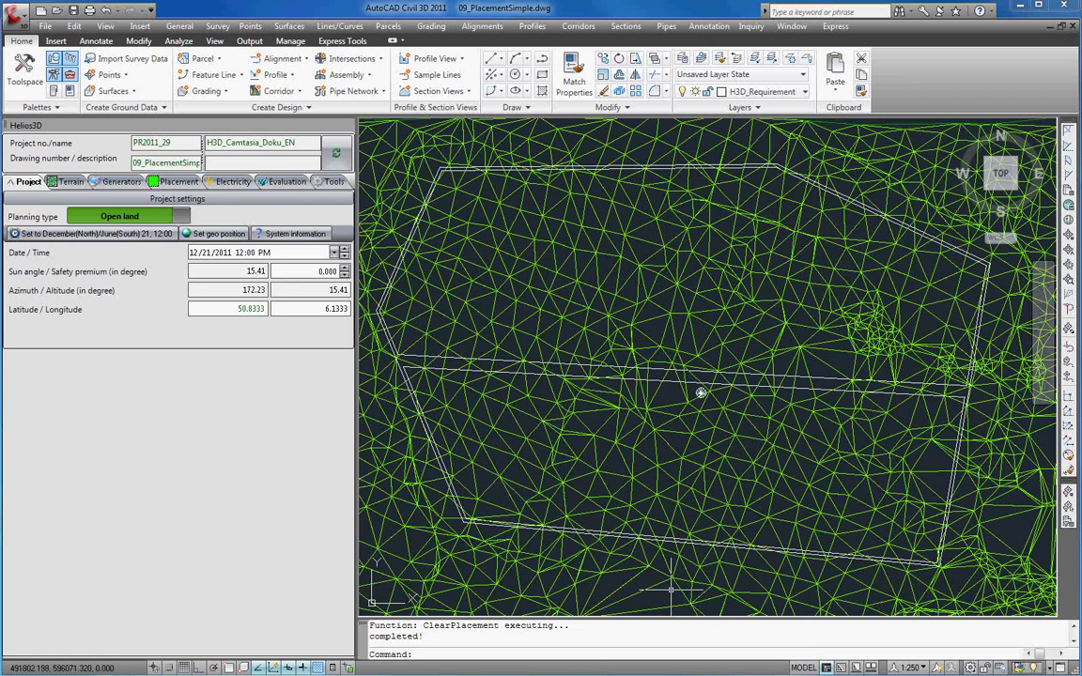
Step: Add Demo Table 5x10 and Demo Table 5x5 to the Default requirement type and enable both for Field North
{"action": "left_click", "coordinate": [178, 182]}
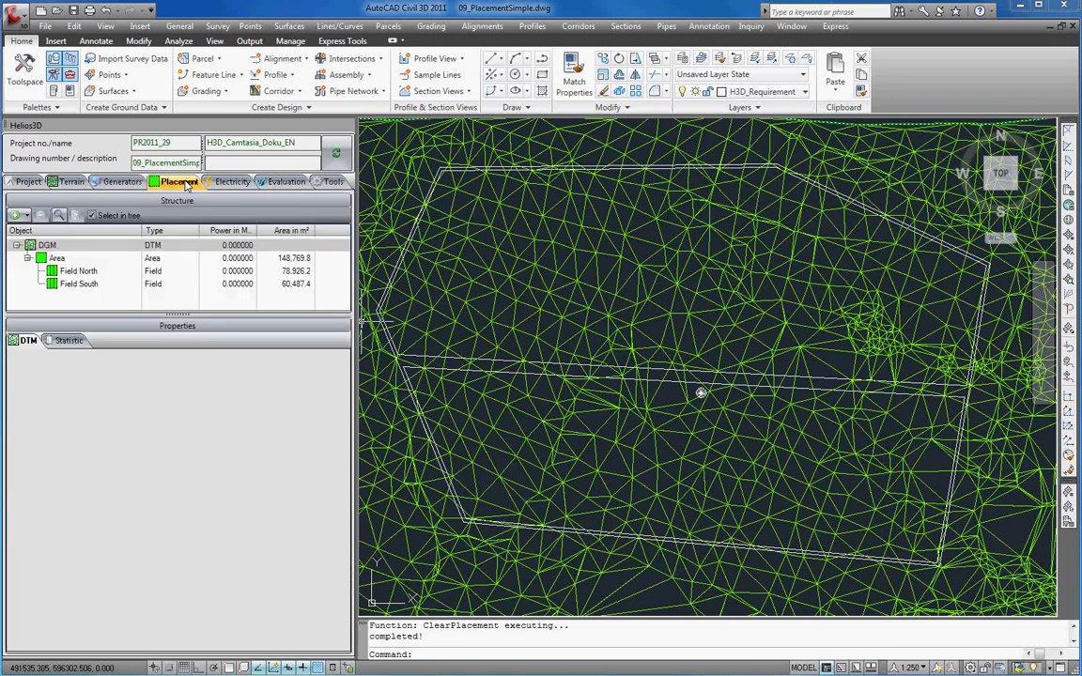
{"action": "left_click", "coordinate": [93, 271]}
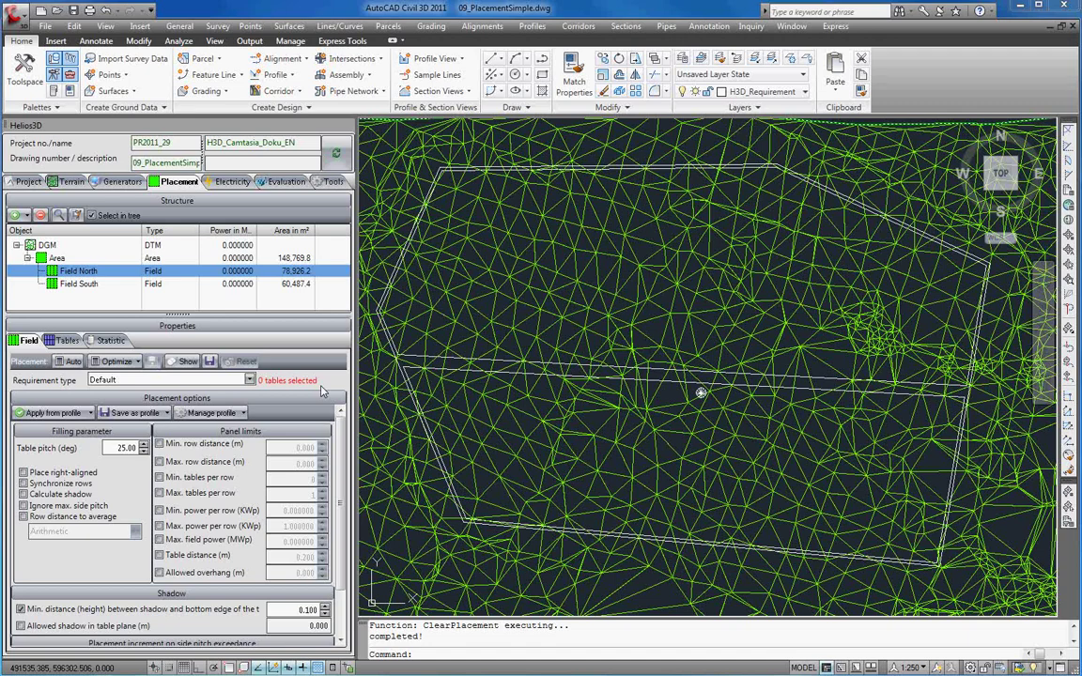
{"action": "left_click", "coordinate": [66, 342]}
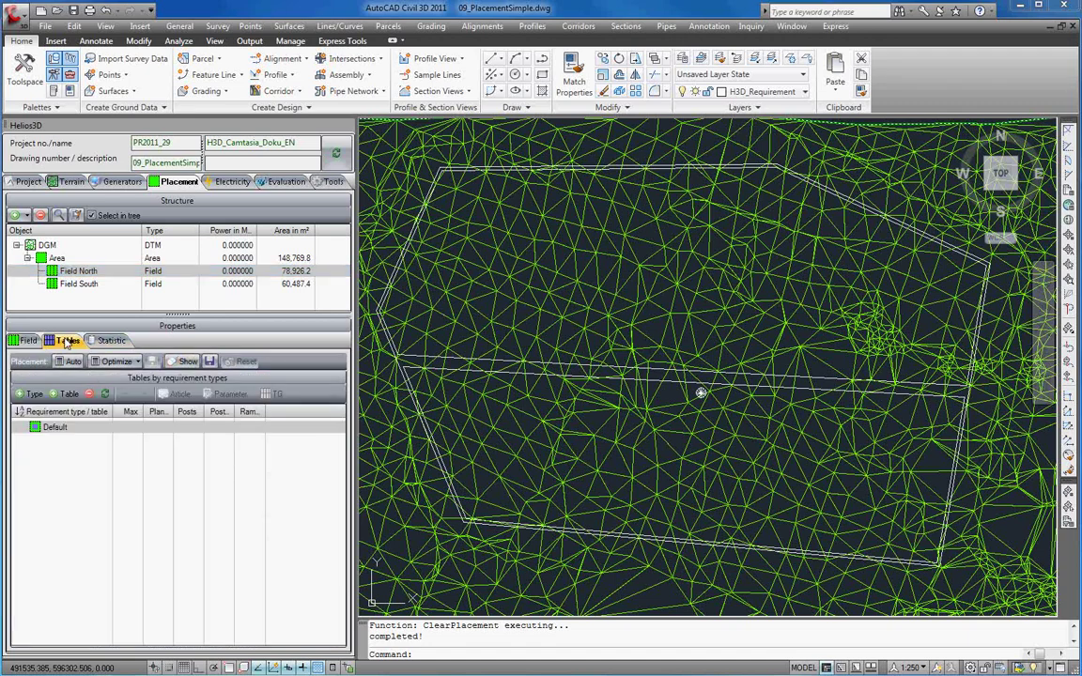
{"action": "left_click", "coordinate": [70, 395]}
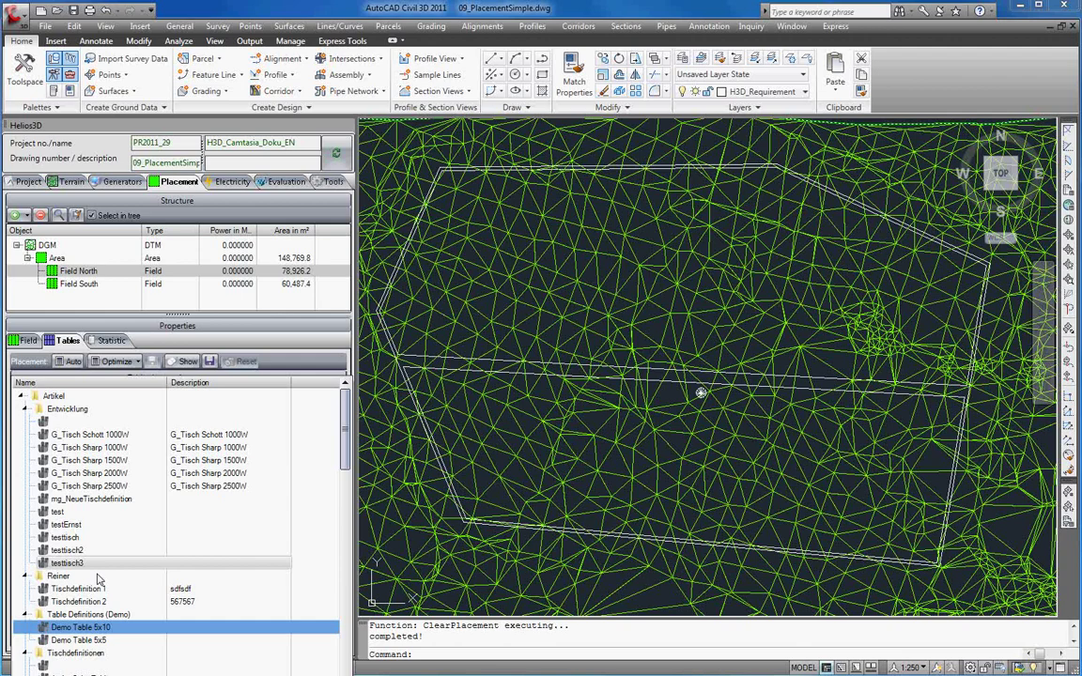
{"action": "left_click", "coordinate": [122, 631]}
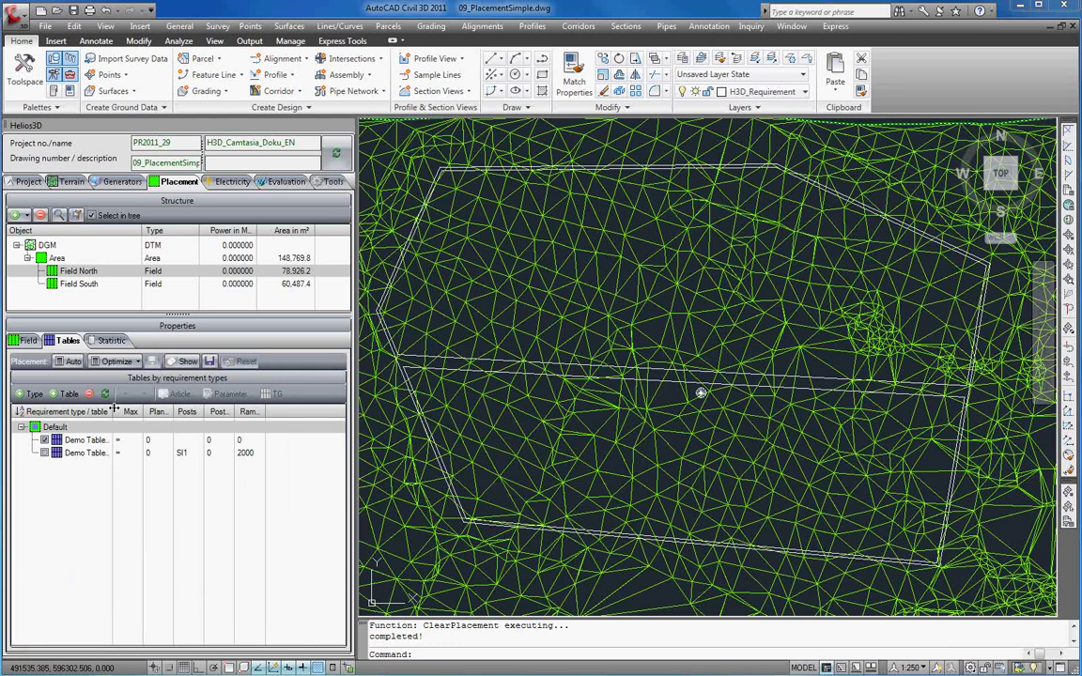
{"action": "left_click_drag", "start_coordinate": [114, 411], "coordinate": [162, 412]}
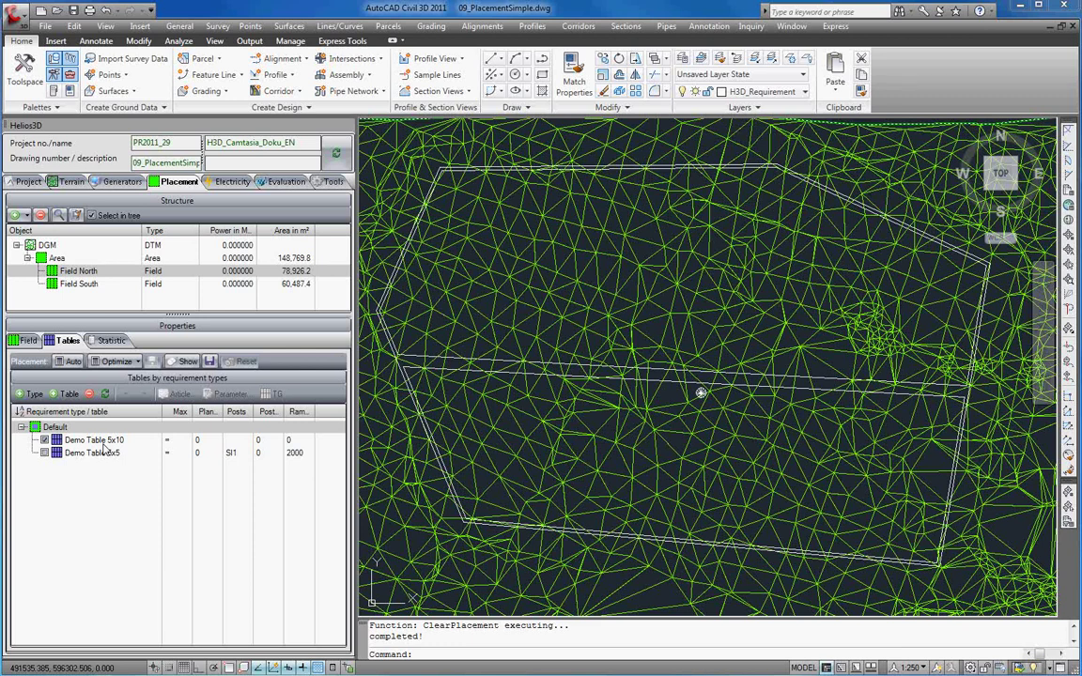
{"action": "left_click", "coordinate": [44, 454]}
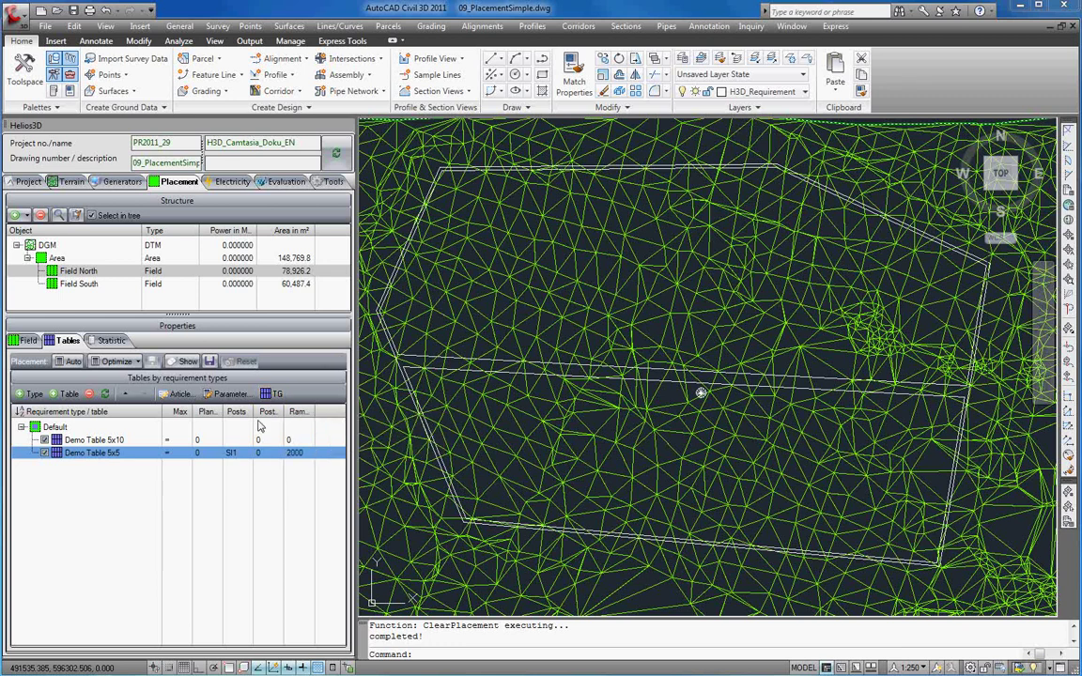
Step: Examine the options for applying, saving, overwriting and managing placement profiles in Field North's settings
{"action": "left_click", "coordinate": [37, 360]}
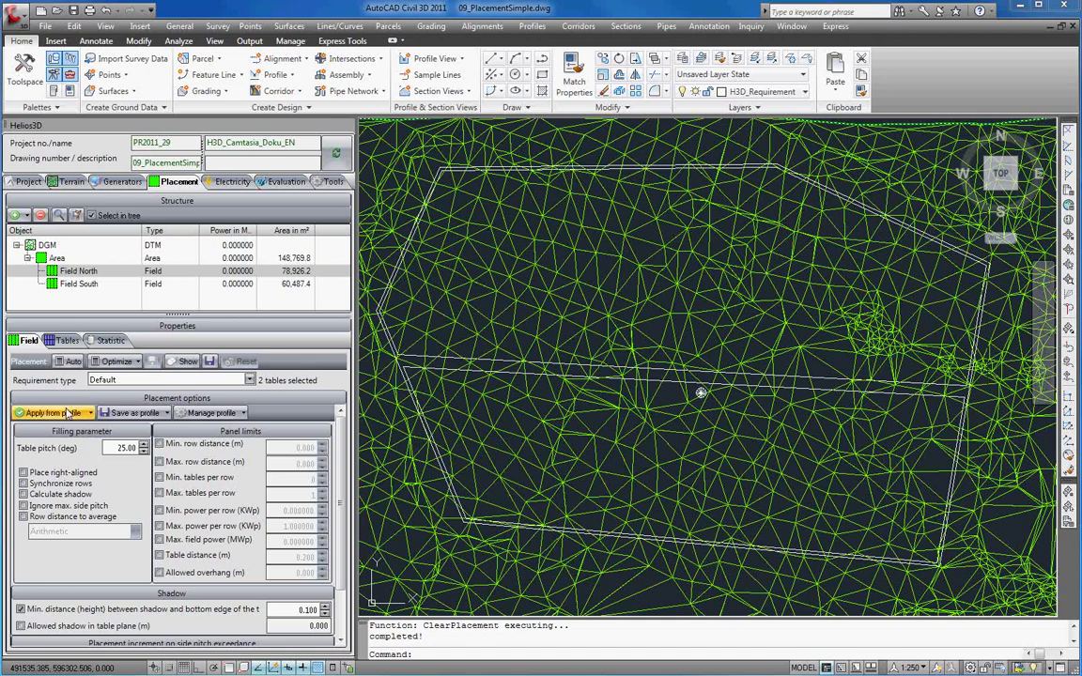
{"action": "left_click", "coordinate": [71, 415]}
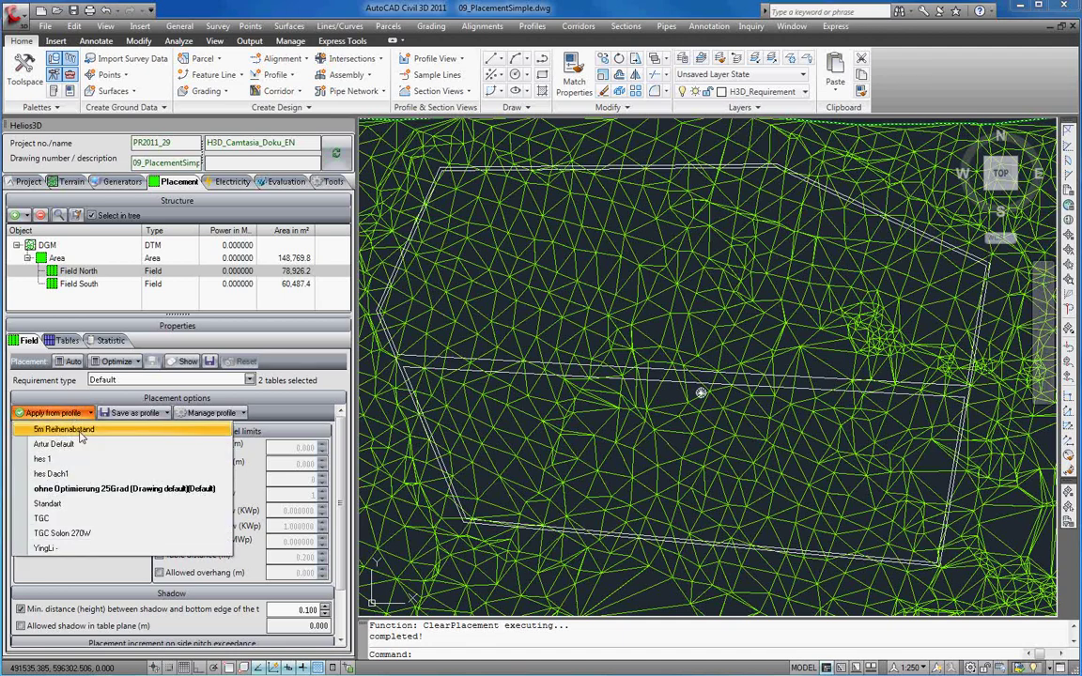
{"action": "left_click", "coordinate": [132, 416]}
{"action": "left_click", "coordinate": [132, 415]}
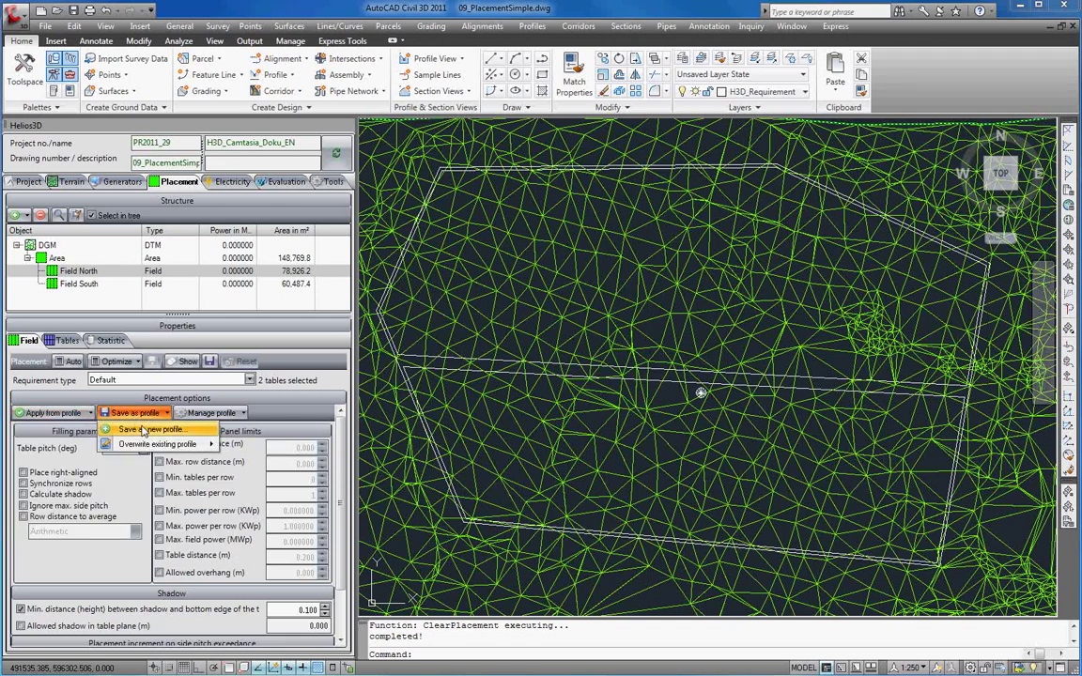
{"action": "mouse_move", "coordinate": [175, 446]}
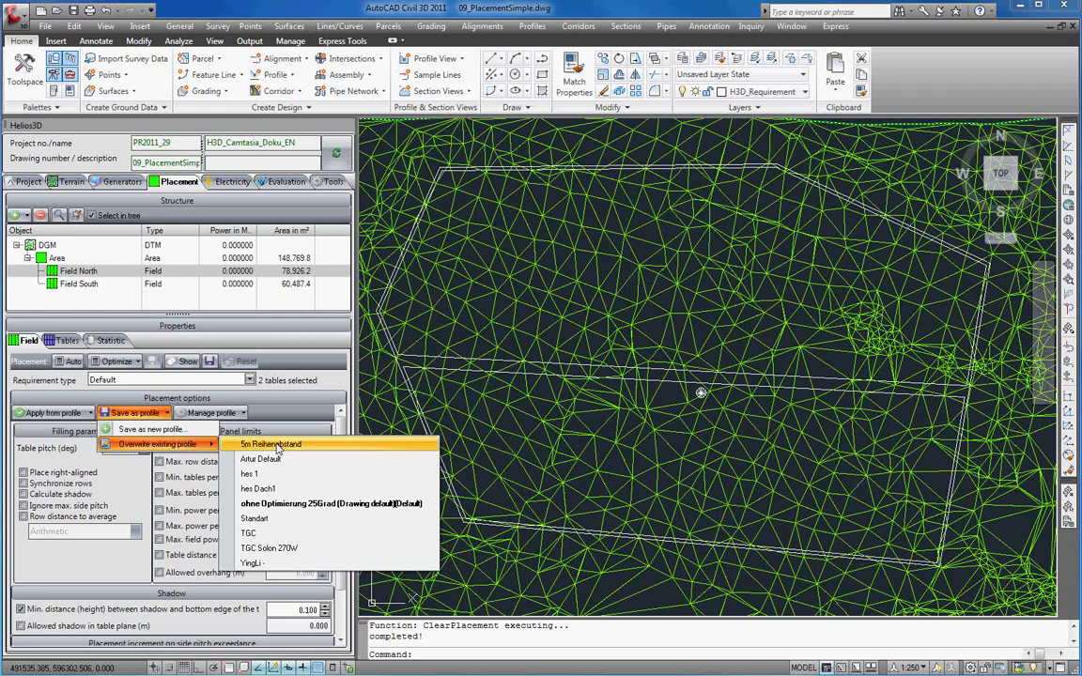
{"action": "left_click", "coordinate": [224, 413]}
{"action": "left_click", "coordinate": [223, 414]}
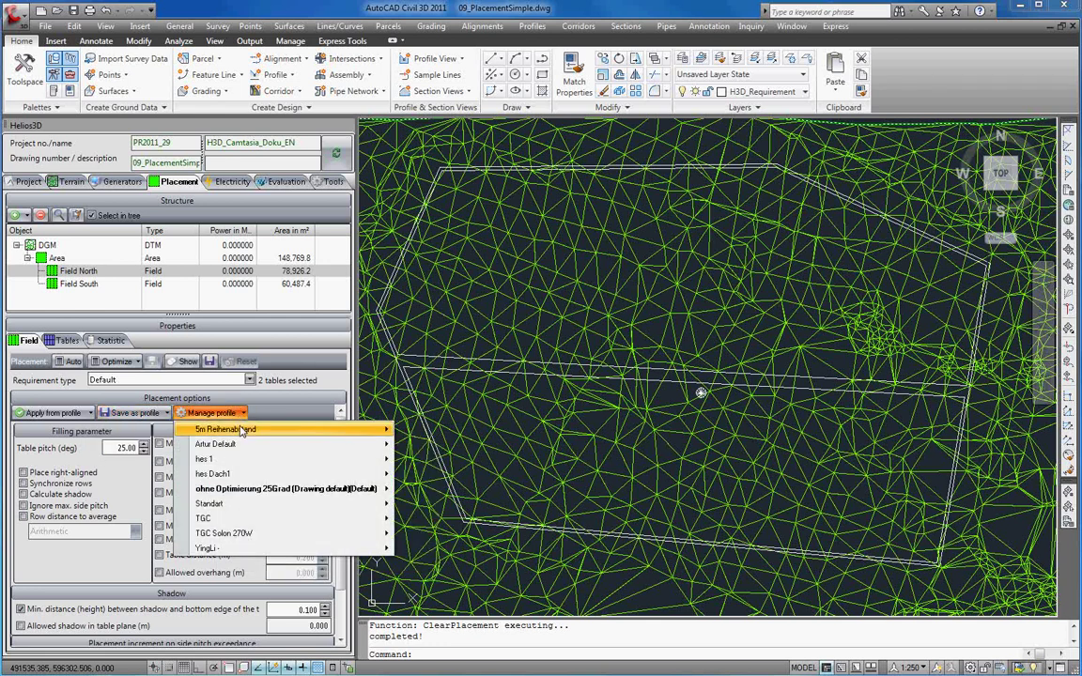
{"action": "mouse_move", "coordinate": [242, 430]}
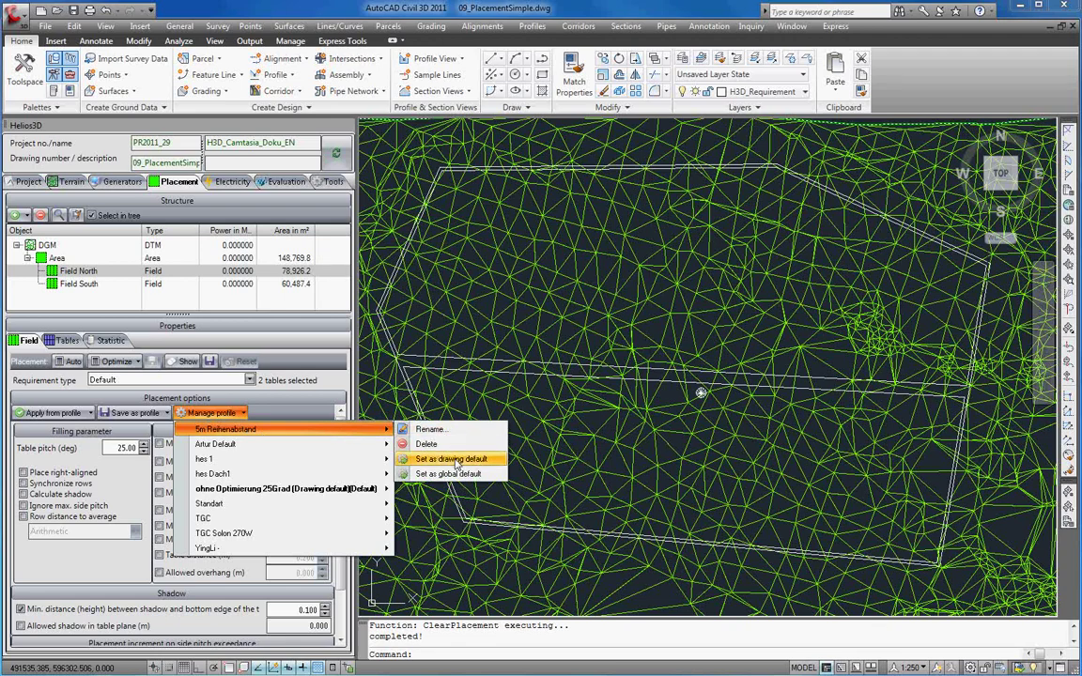
{"action": "left_click", "coordinate": [291, 387]}
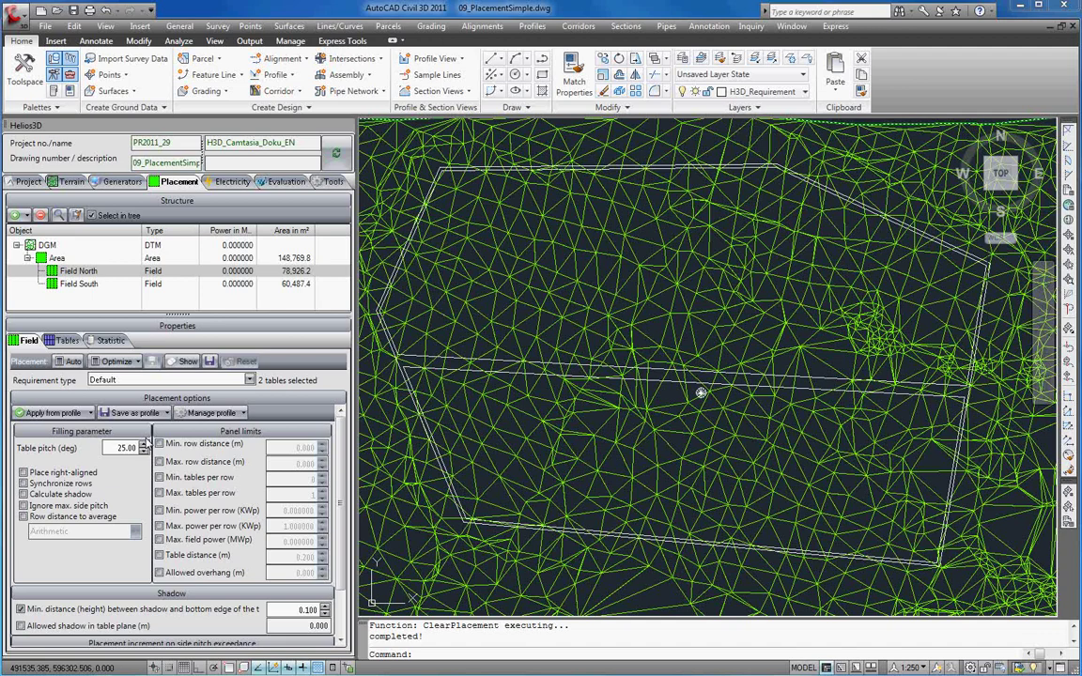
Step: Set Field North's table pitch to 30 degrees and enable a table distance of 0.300 m
{"action": "left_click", "coordinate": [143, 445]}
{"action": "left_click", "coordinate": [144, 444]}
{"action": "left_click", "coordinate": [144, 444]}
{"action": "left_click", "coordinate": [144, 445]}
{"action": "left_click", "coordinate": [144, 444]}
{"action": "left_click", "coordinate": [159, 556]}
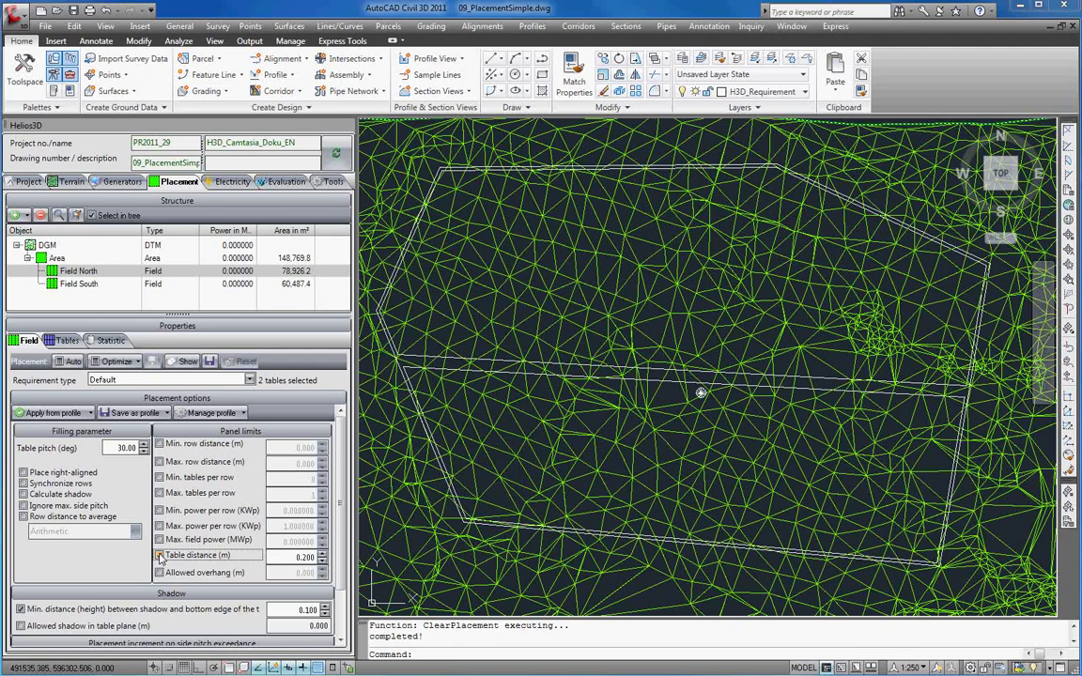
{"action": "left_click", "coordinate": [324, 554]}
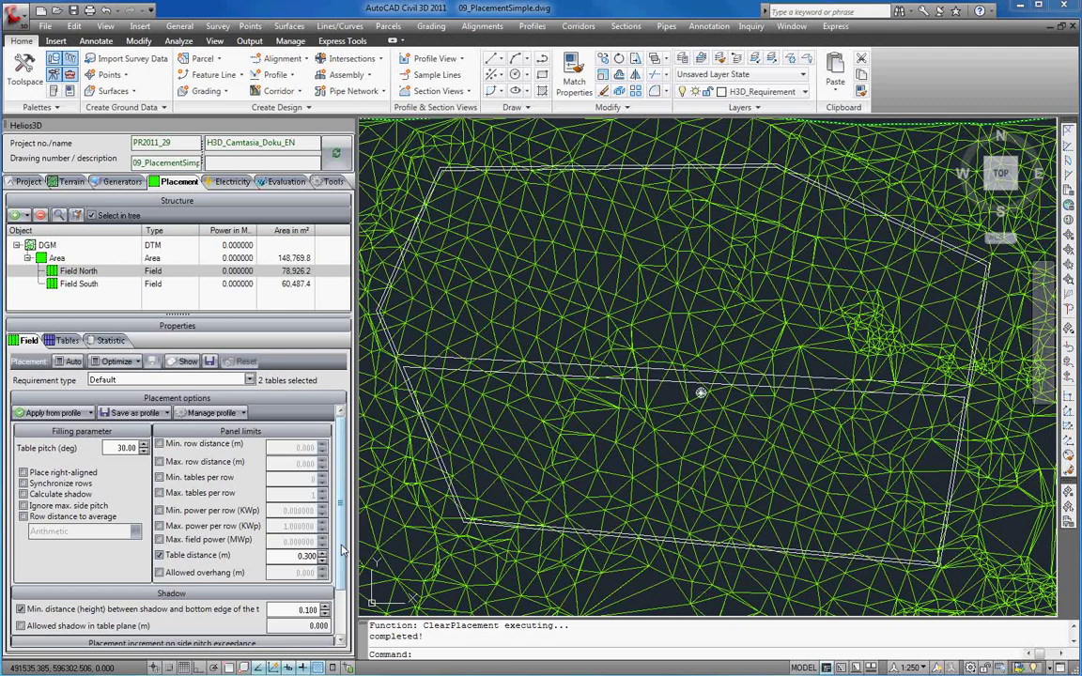
Step: Place the tables automatically in Field North and review the placement statistics
{"action": "left_click", "coordinate": [72, 363]}
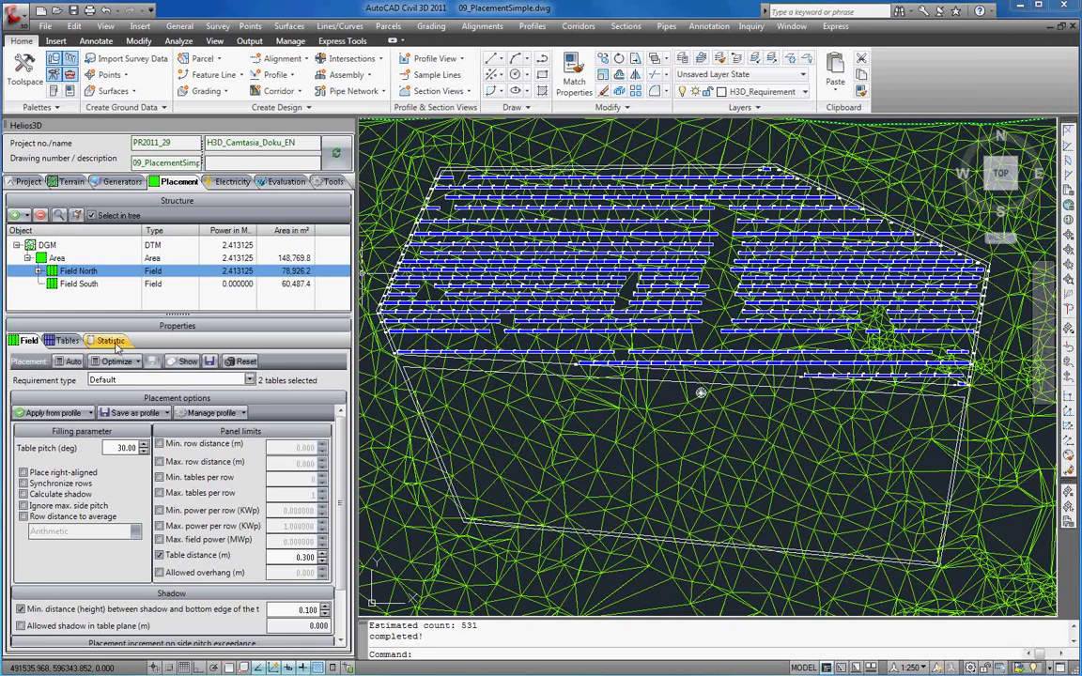
{"action": "left_click", "coordinate": [110, 341]}
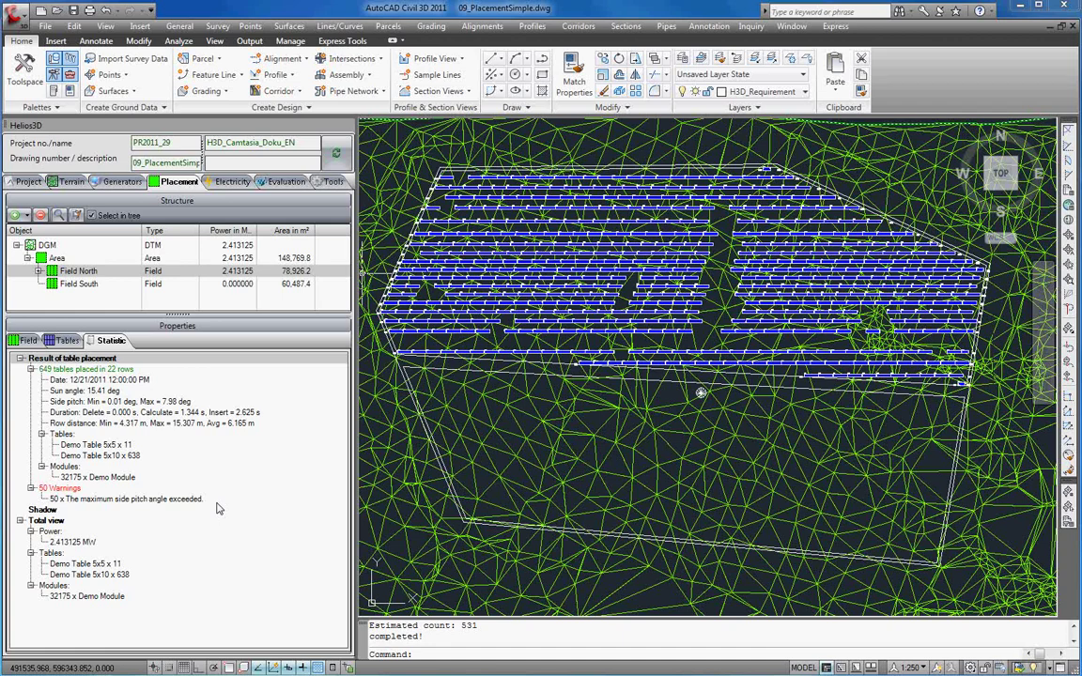
Step: Set Field South's table pitch to 30 degrees and enable a table distance of 0.300 m
{"action": "left_click", "coordinate": [80, 285]}
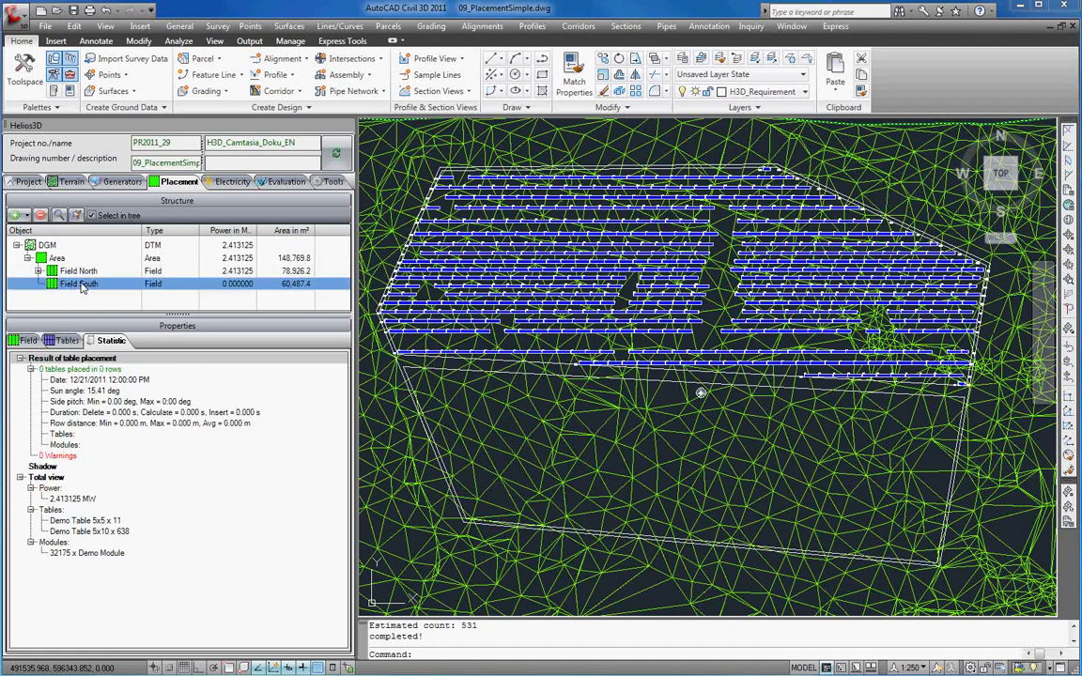
{"action": "left_click", "coordinate": [28, 342]}
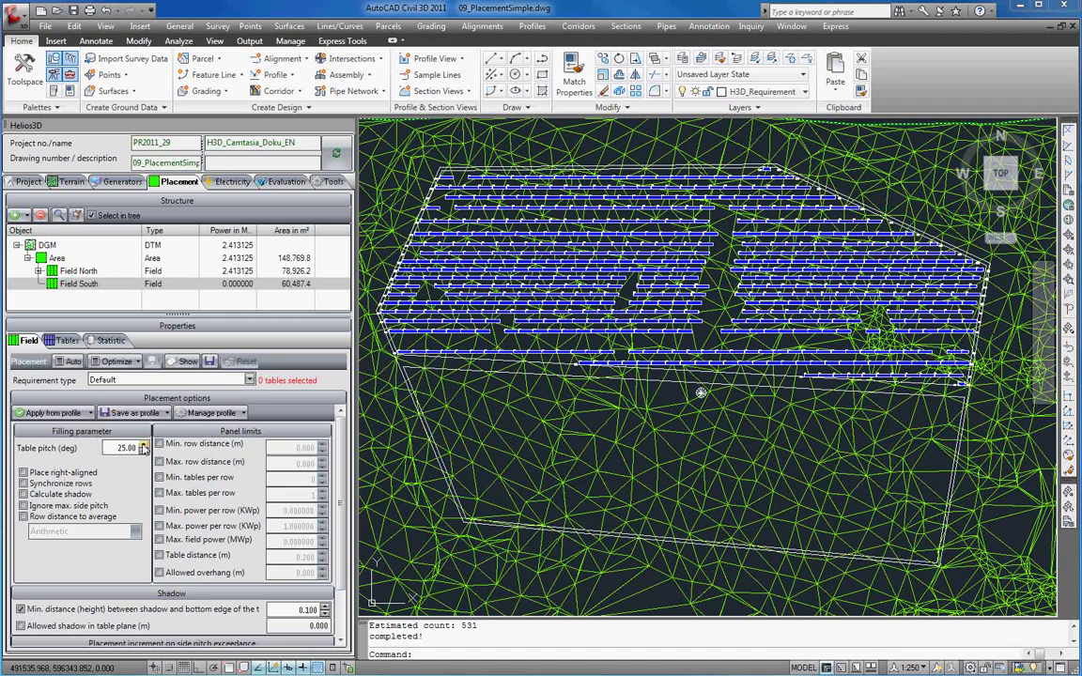
{"action": "left_click", "coordinate": [143, 446]}
{"action": "left_click", "coordinate": [143, 446]}
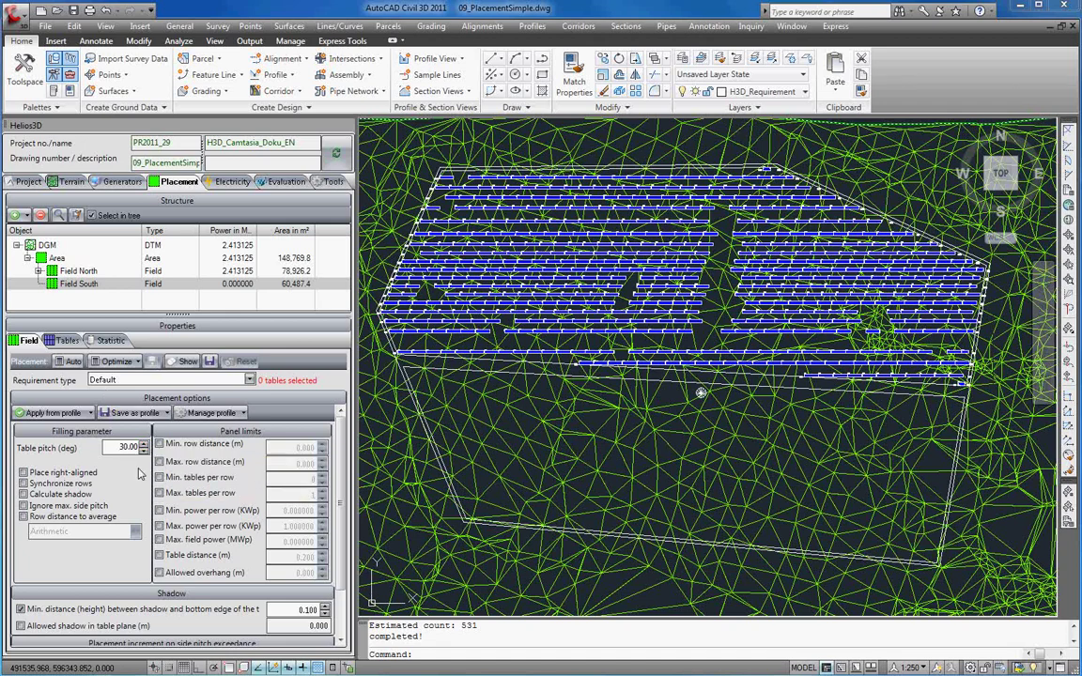
{"action": "left_click", "coordinate": [158, 555]}
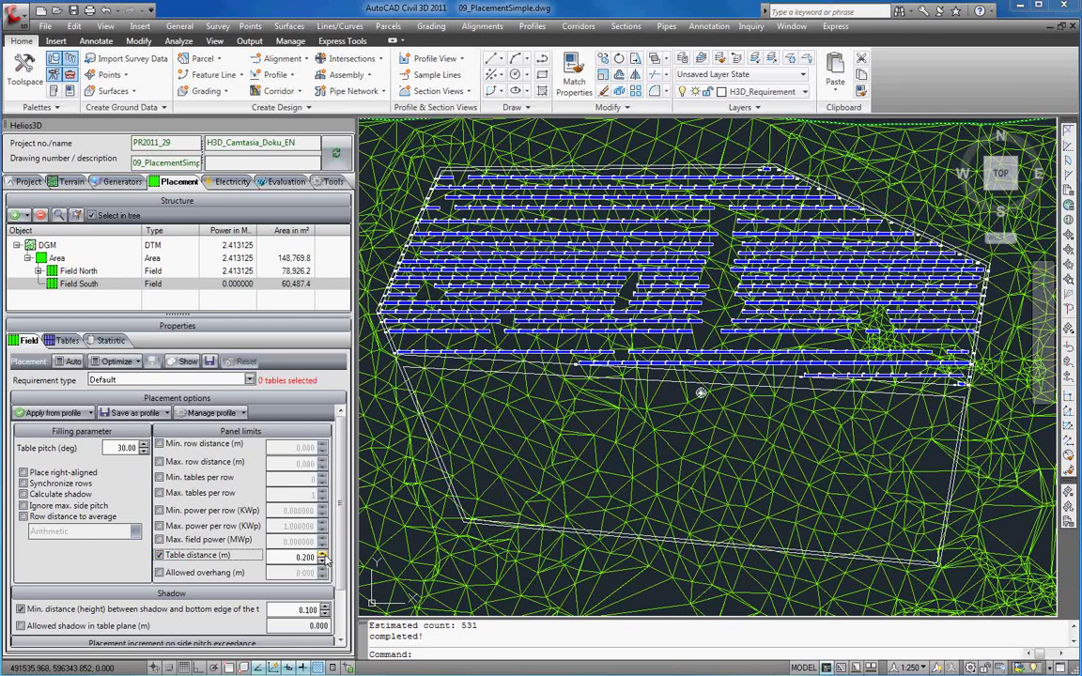
{"action": "left_click", "coordinate": [324, 554]}
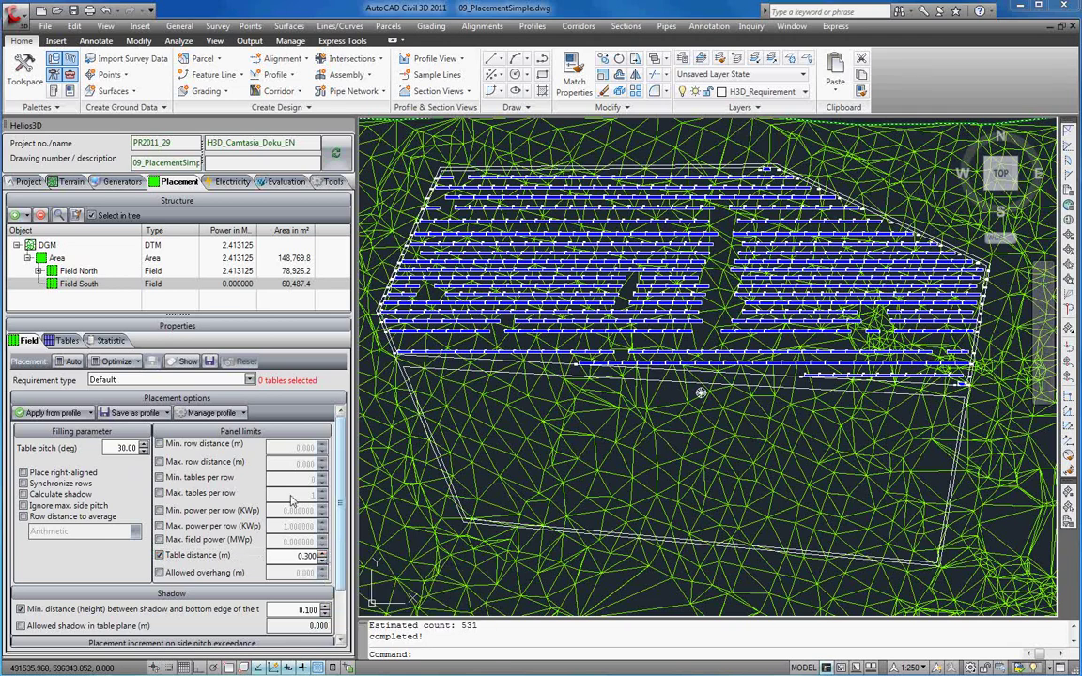
Step: Enable Demo Table 5x10 and Demo Table 5x5 for Field South and place its tables automatically
{"action": "left_click", "coordinate": [66, 340]}
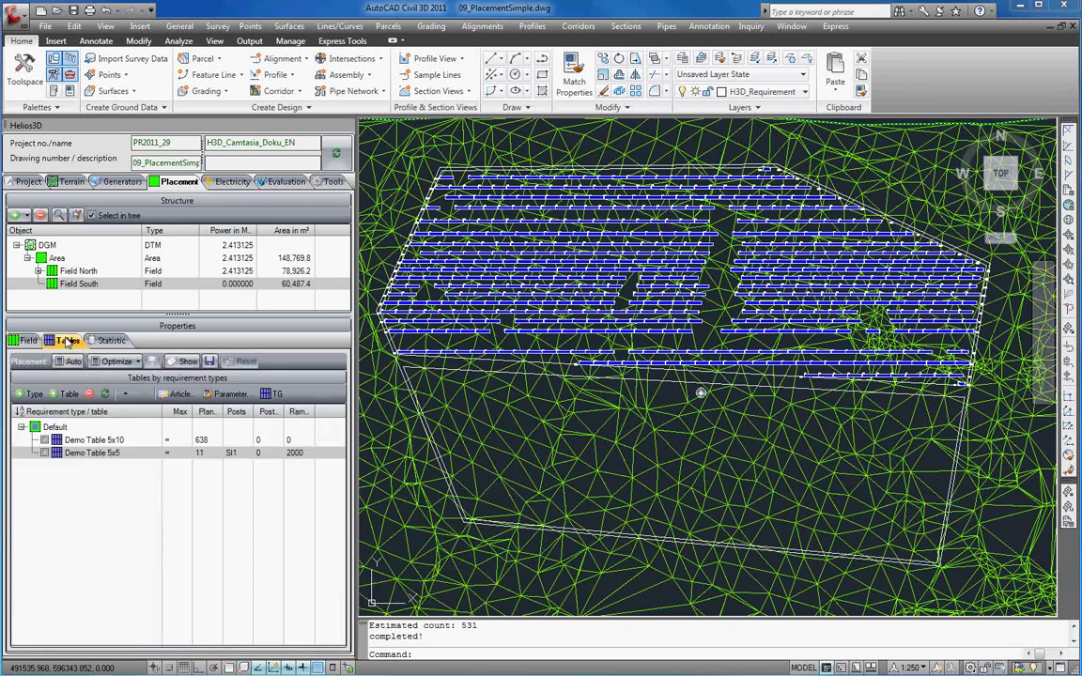
{"action": "left_click", "coordinate": [43, 440]}
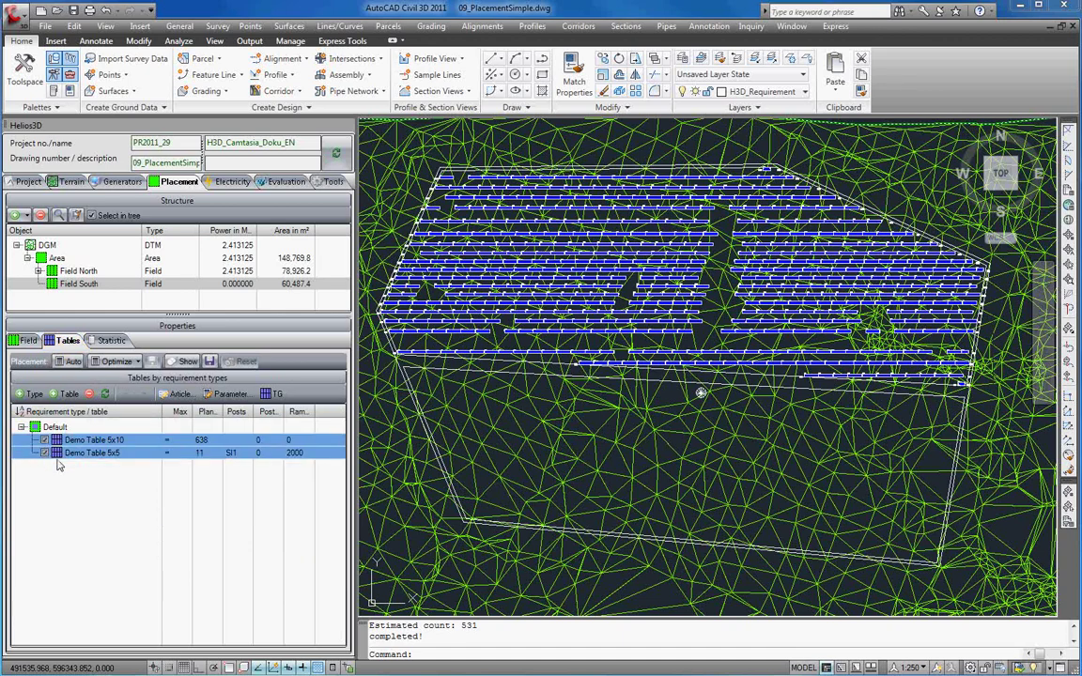
{"action": "left_click", "coordinate": [72, 363]}
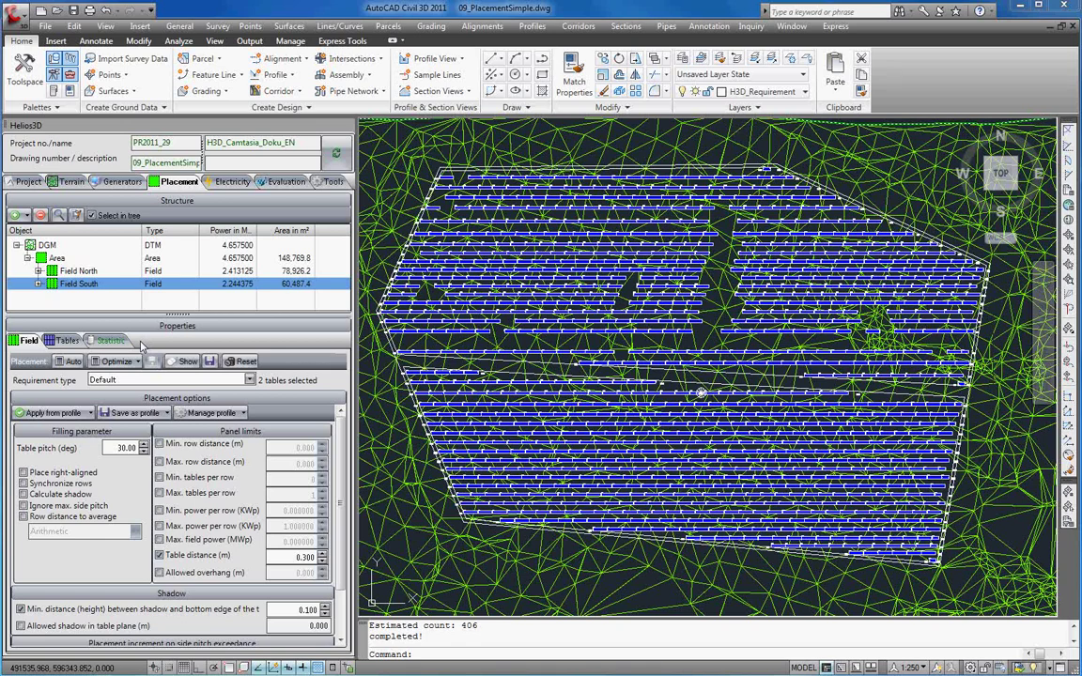
Step: Review Field South's placement statistics and inspect the placed table rows near the boundary between the two fields
{"action": "left_click", "coordinate": [113, 341]}
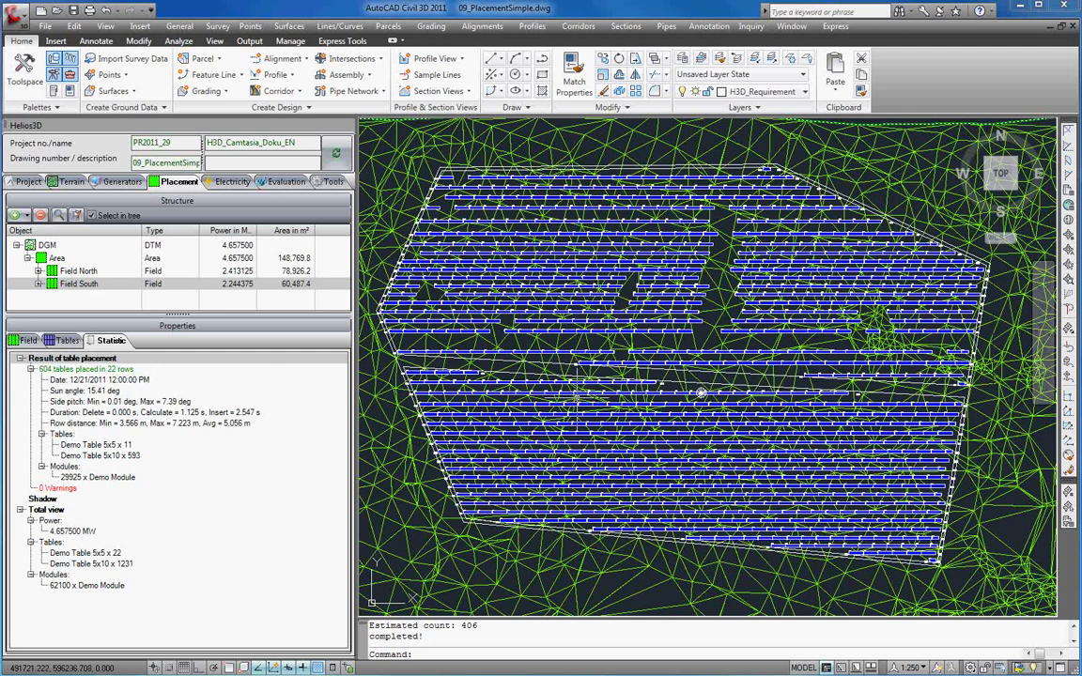
{"action": "scroll", "coordinate": [701, 393], "scroll_direction": "up", "scroll_amount": 8}
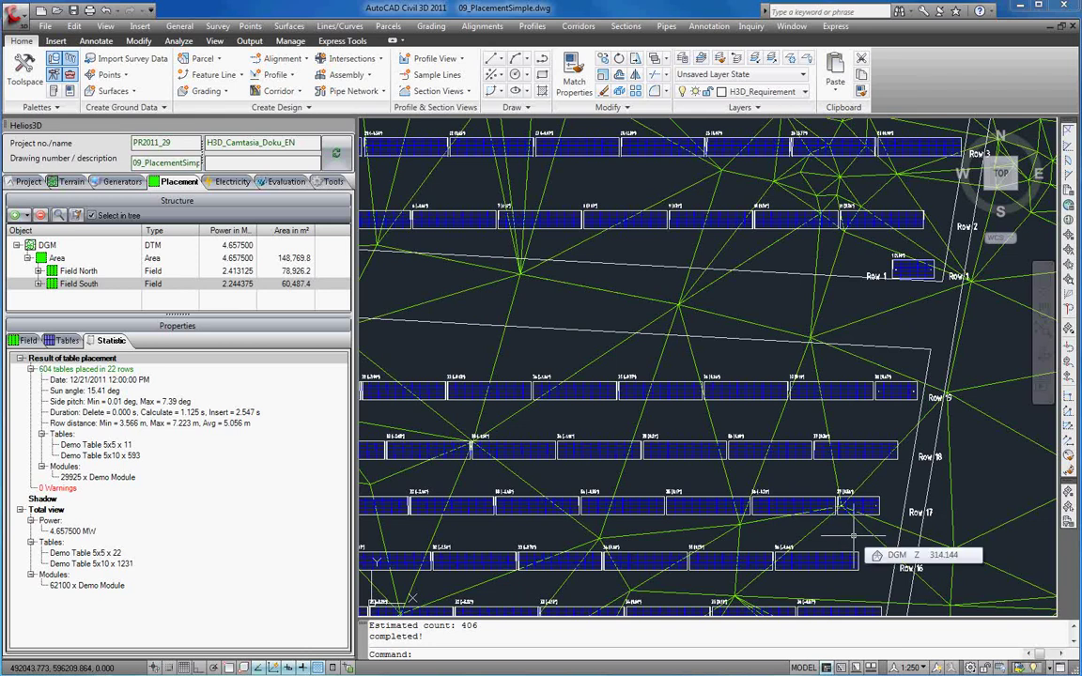
{"action": "scroll", "coordinate": [855, 537], "scroll_direction": "down", "scroll_amount": 6}
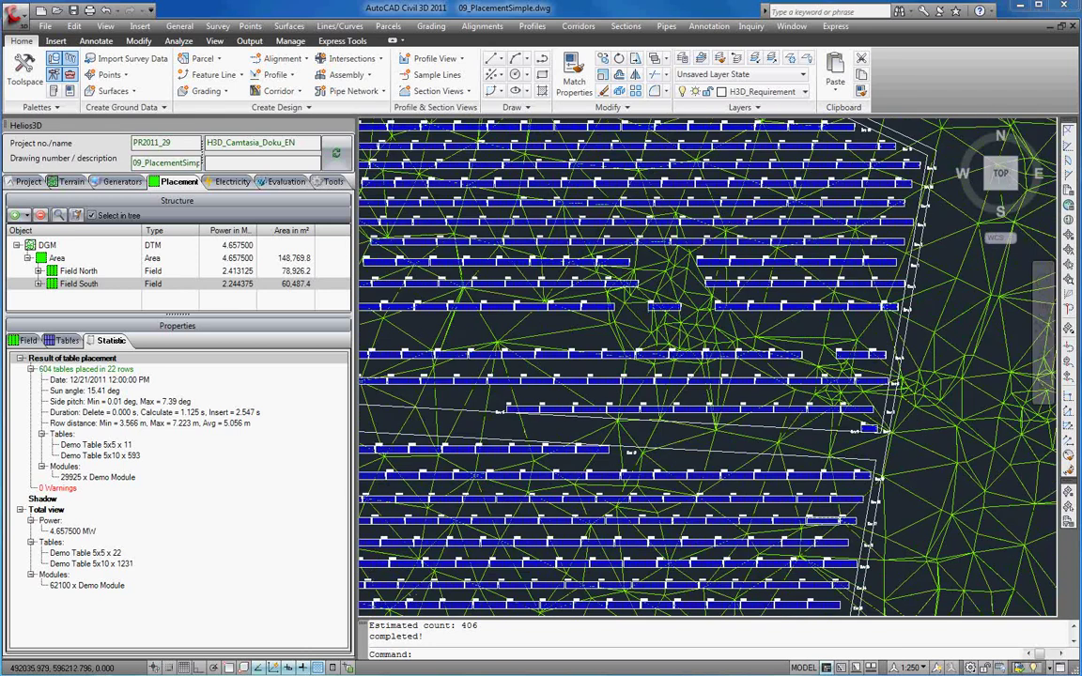